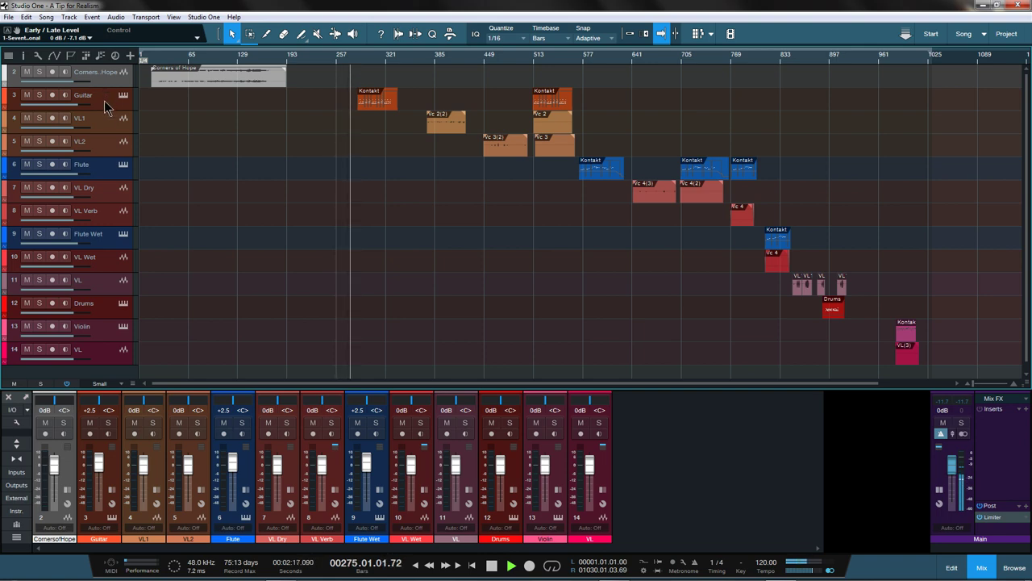
Inspect the Guitar track's PLCK Acoustic Guitar instrument with Kontakt's file browser hidden, and close its window.
left_click(105, 101)
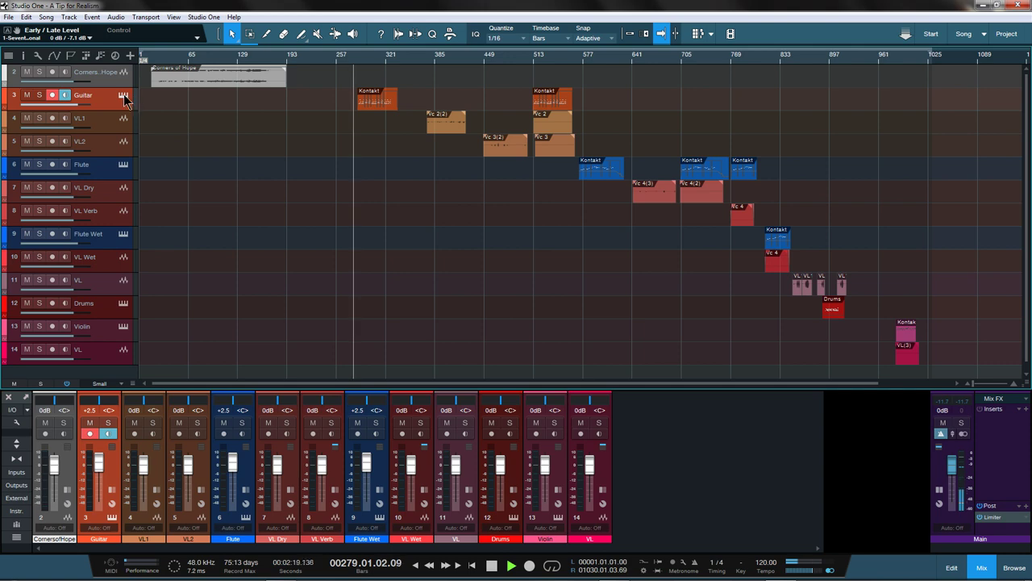
left_click(124, 96)
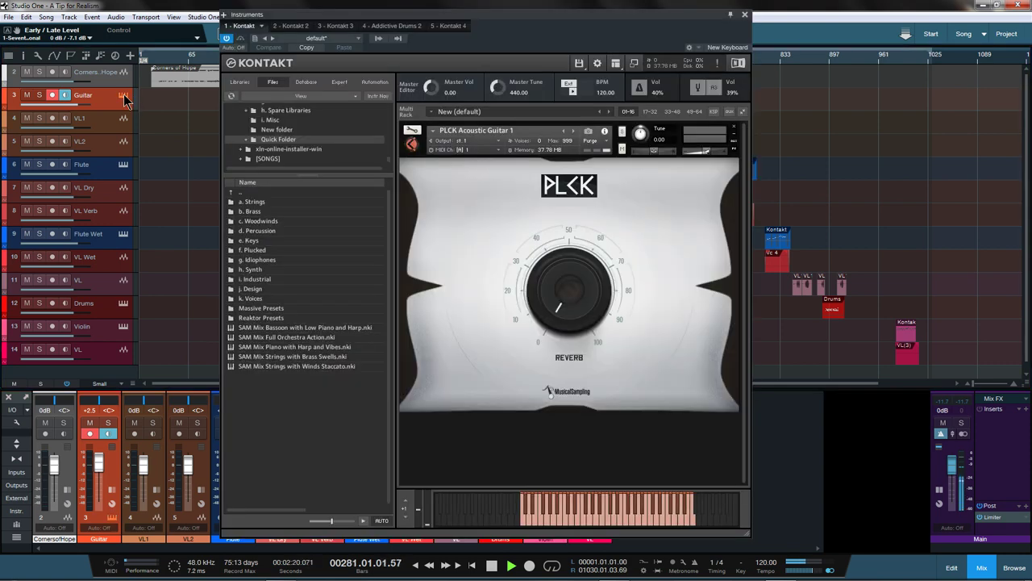
left_click(635, 64)
left_click_drag(485, 15, 488, 50)
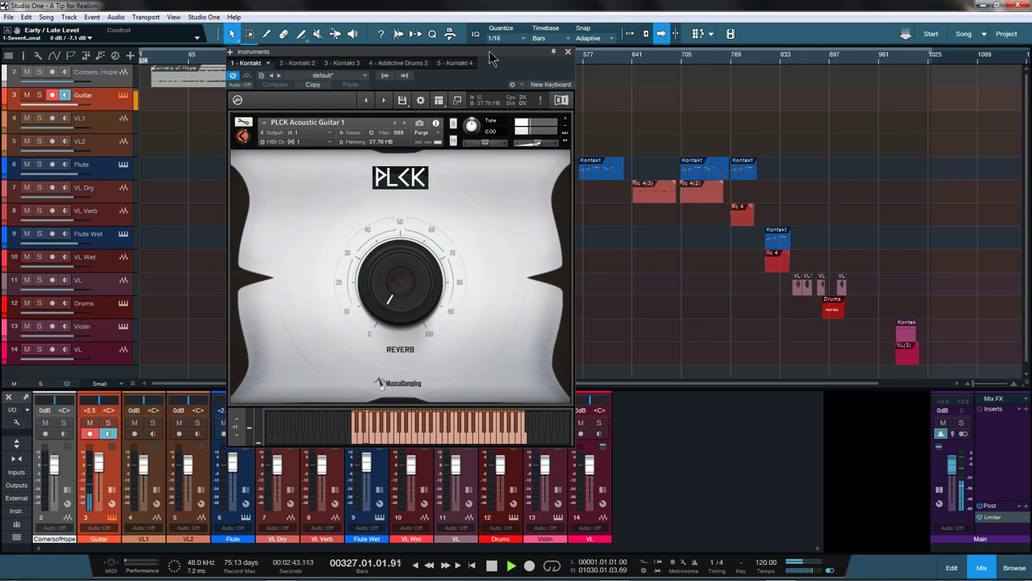
left_click(567, 53)
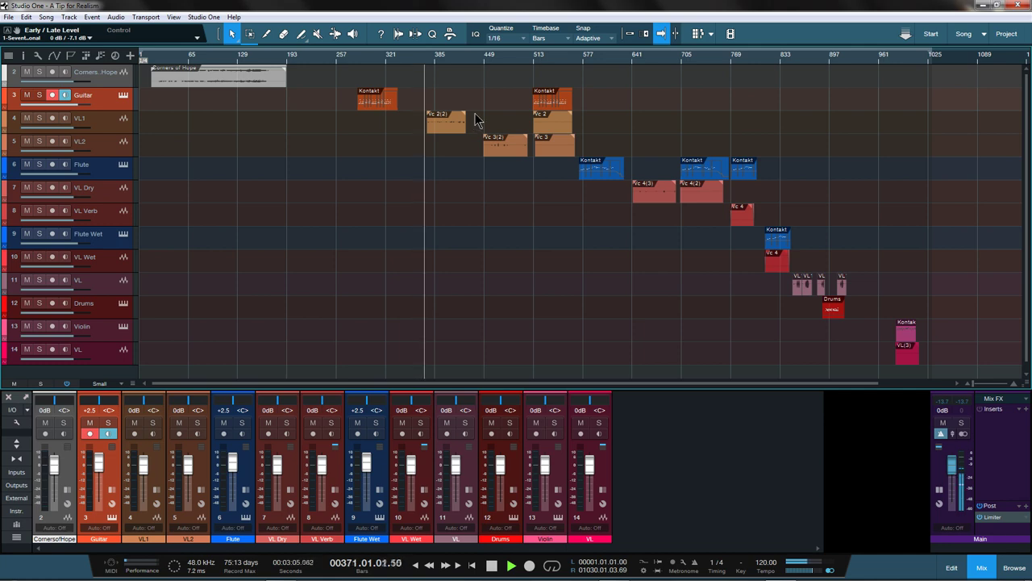
Point out the first clip on VL1 and the first clip on VL2 during playback, then clear the selection.
left_click(448, 122)
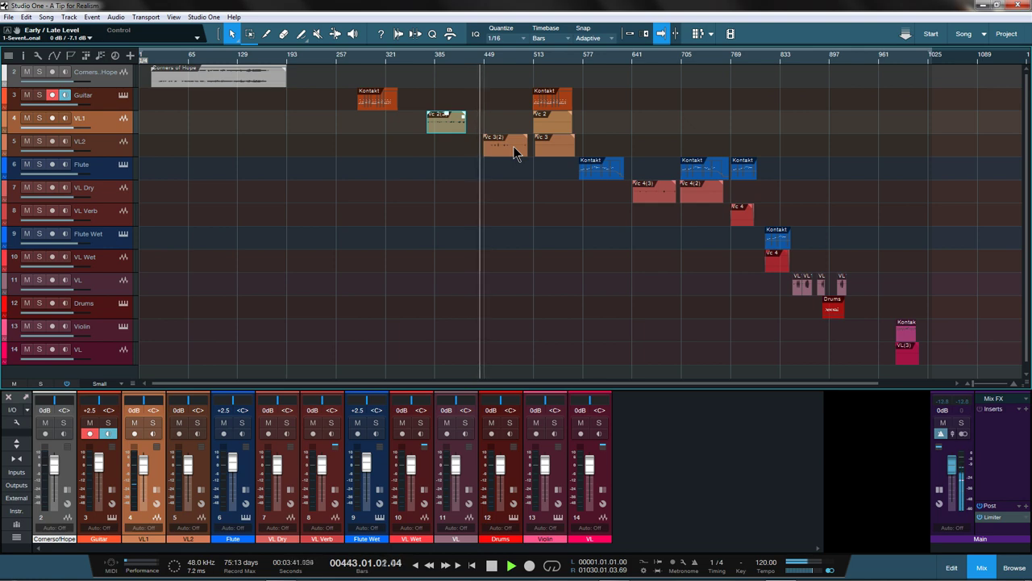
left_click(513, 146)
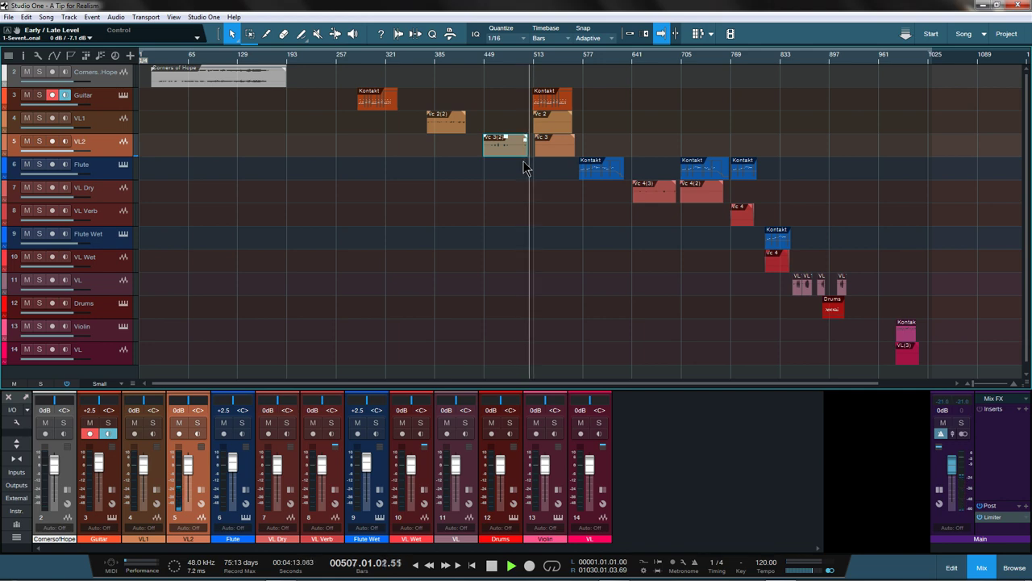
left_click(611, 127)
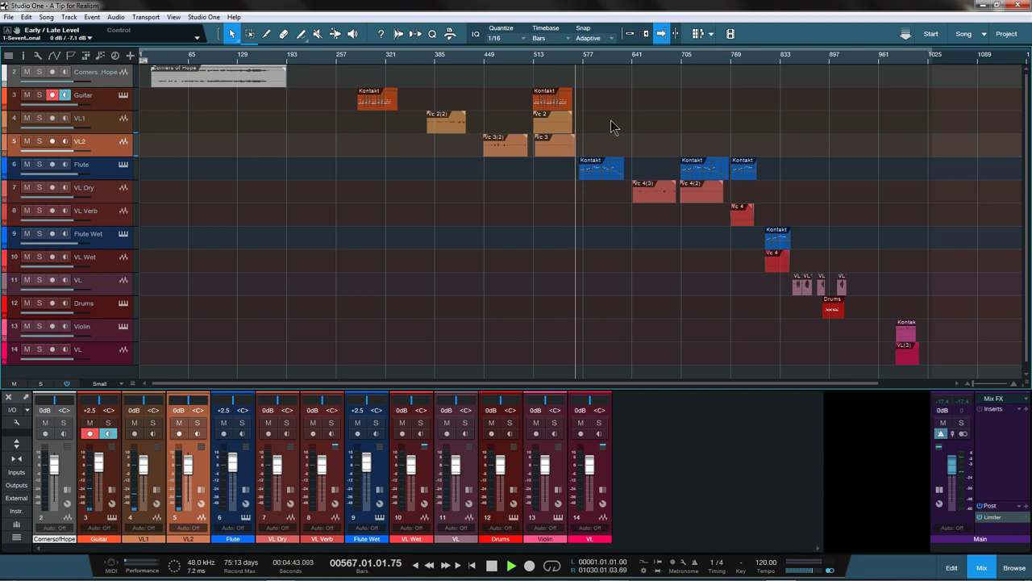
Inspect the Flute track's CSW Solo Flute instrument in Kontakt and close its window.
left_click(113, 171)
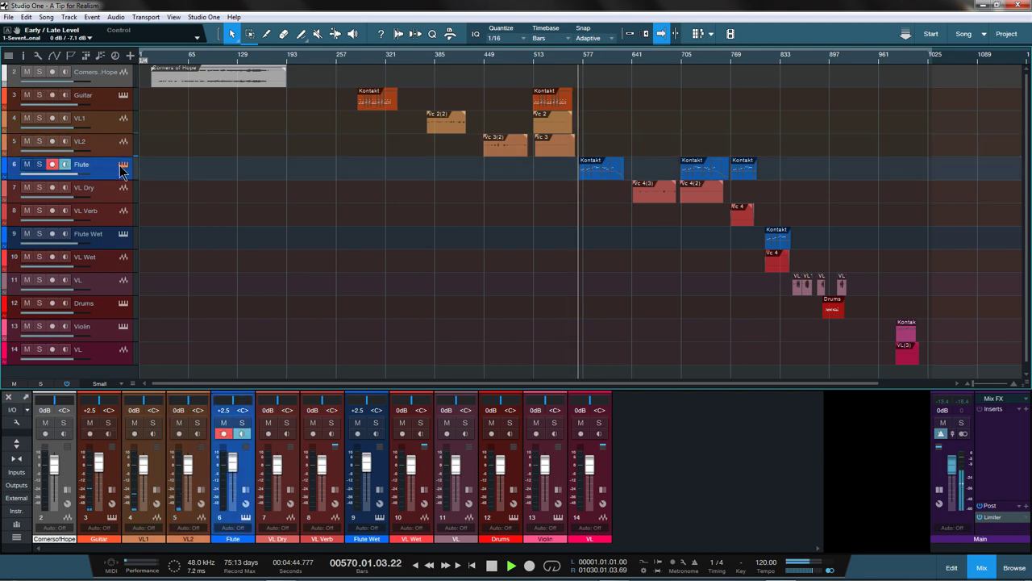
left_click(122, 166)
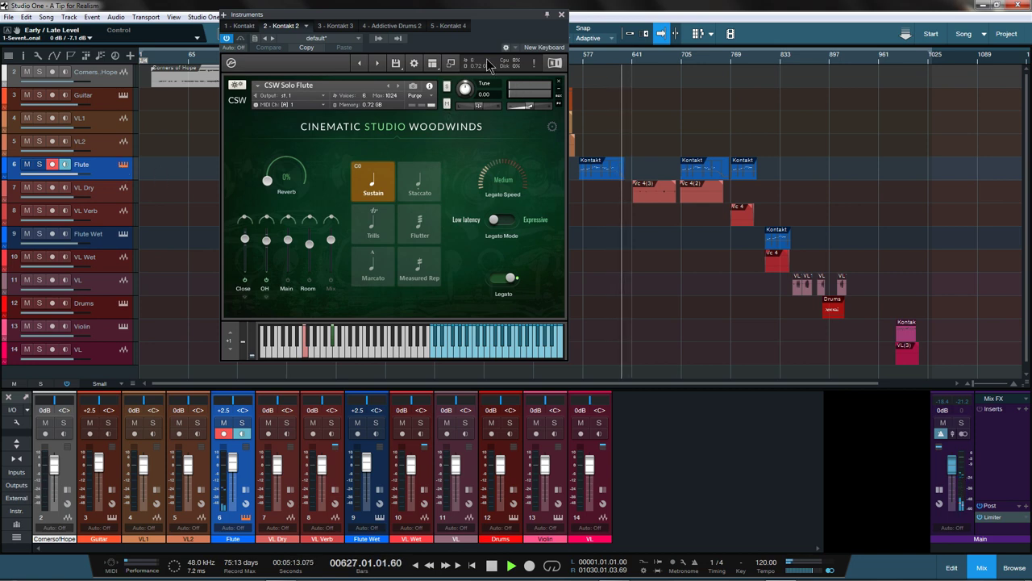
left_click(563, 15)
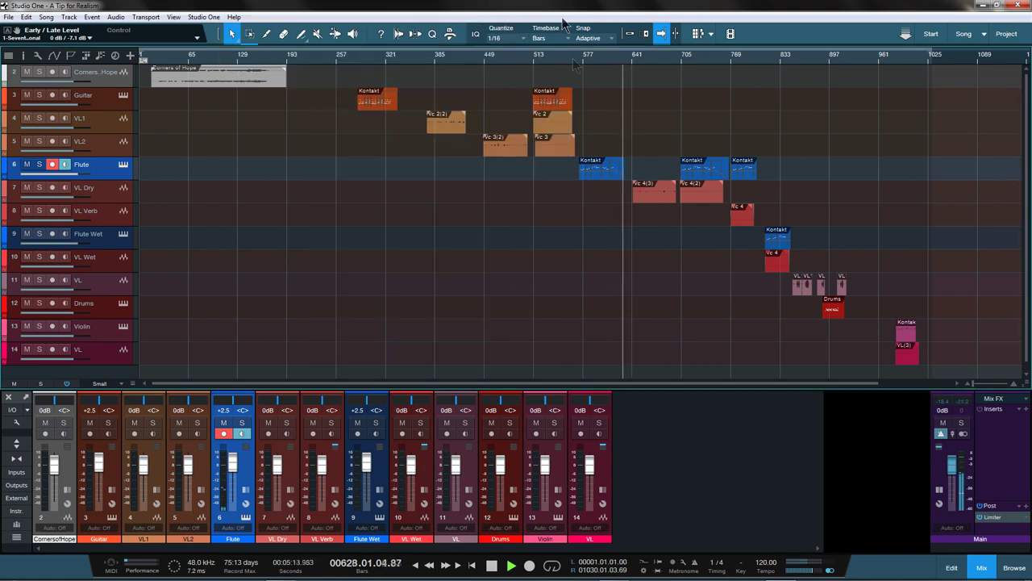
Point out the first VL Dry clip, then examine the Seventh Heaven reverb inserted on the VL Verb channel.
left_click(657, 195)
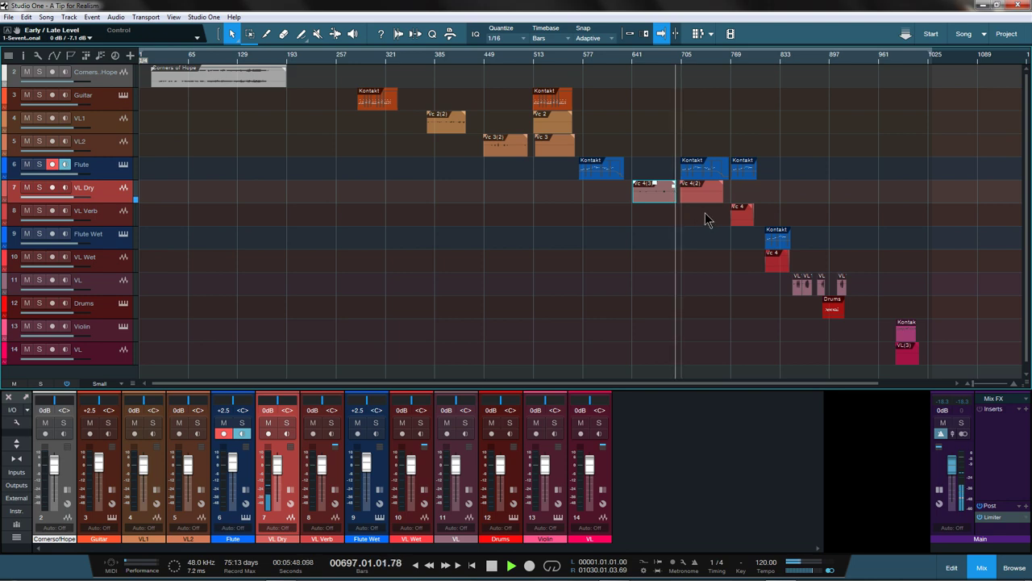
left_click(748, 199)
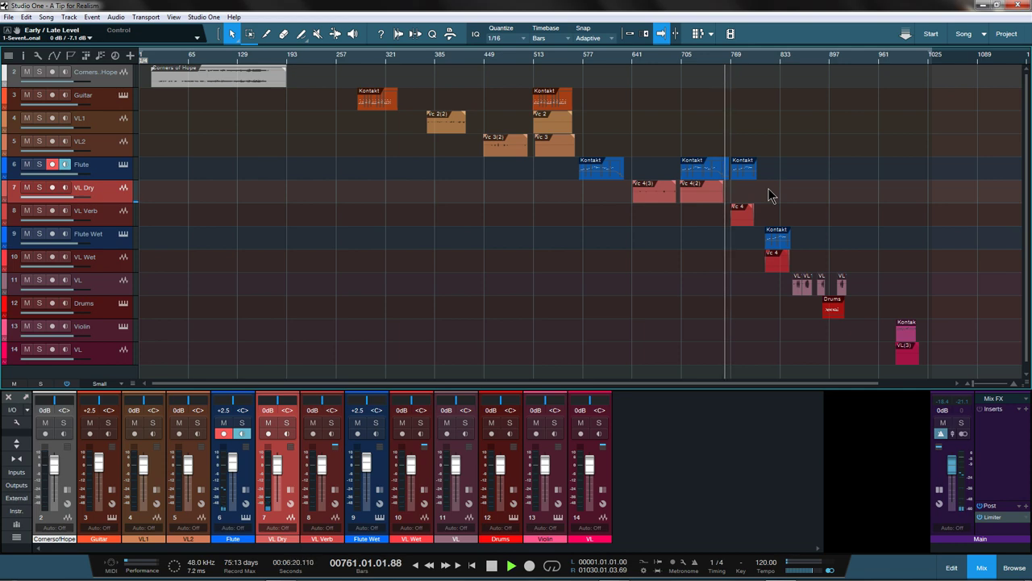
double_click(335, 477)
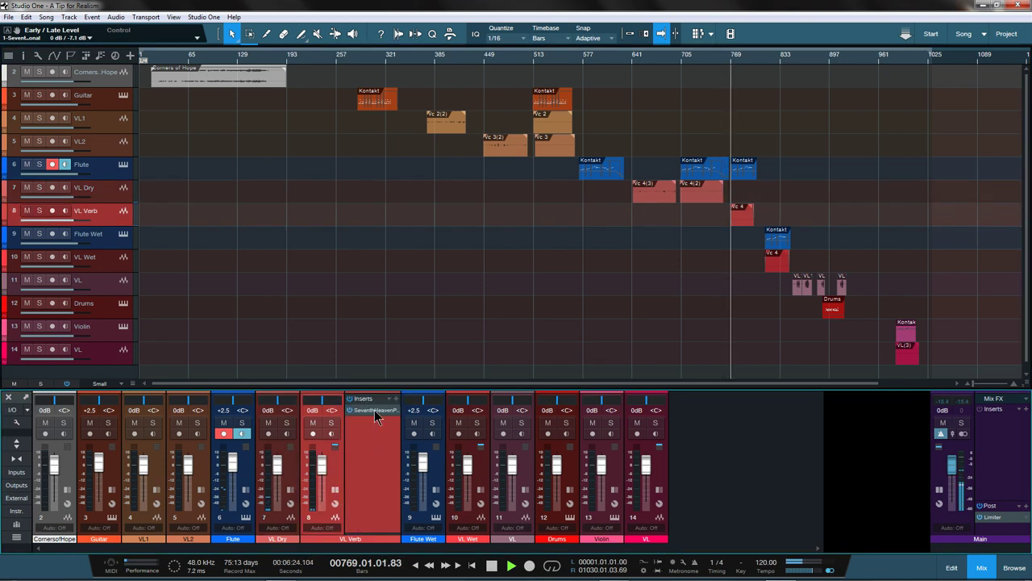
left_click(374, 411)
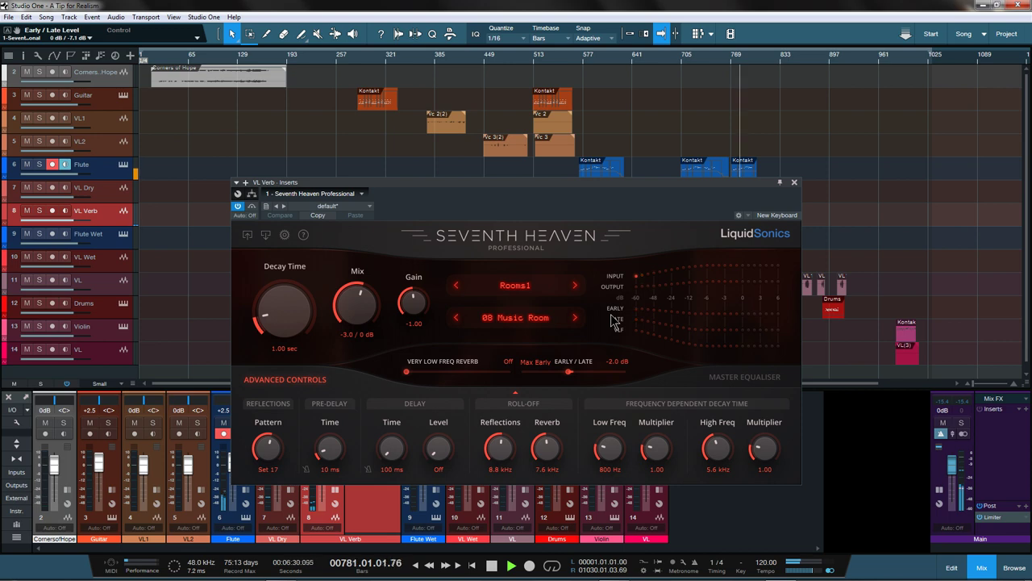
left_click(794, 183)
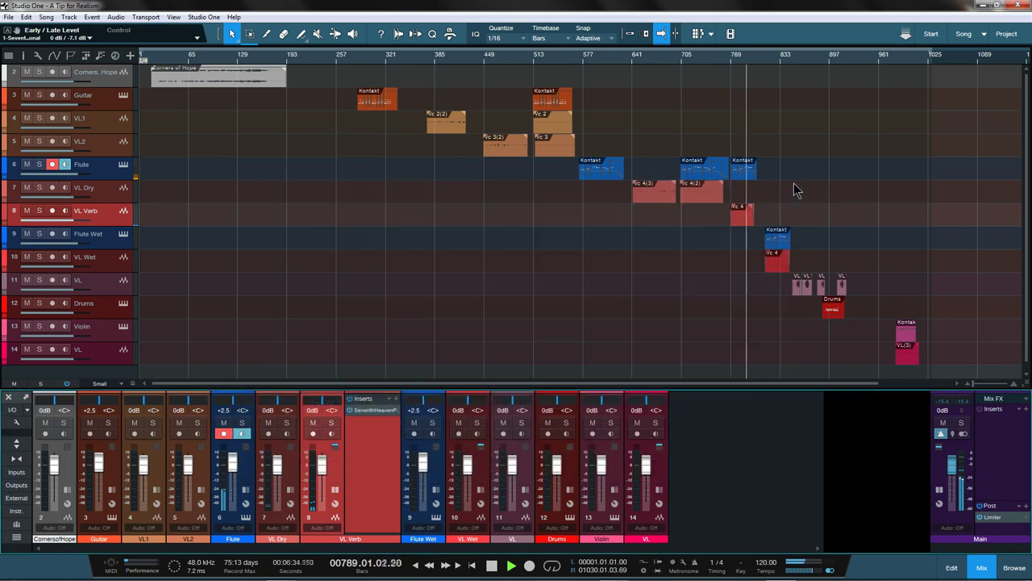
left_click(335, 488)
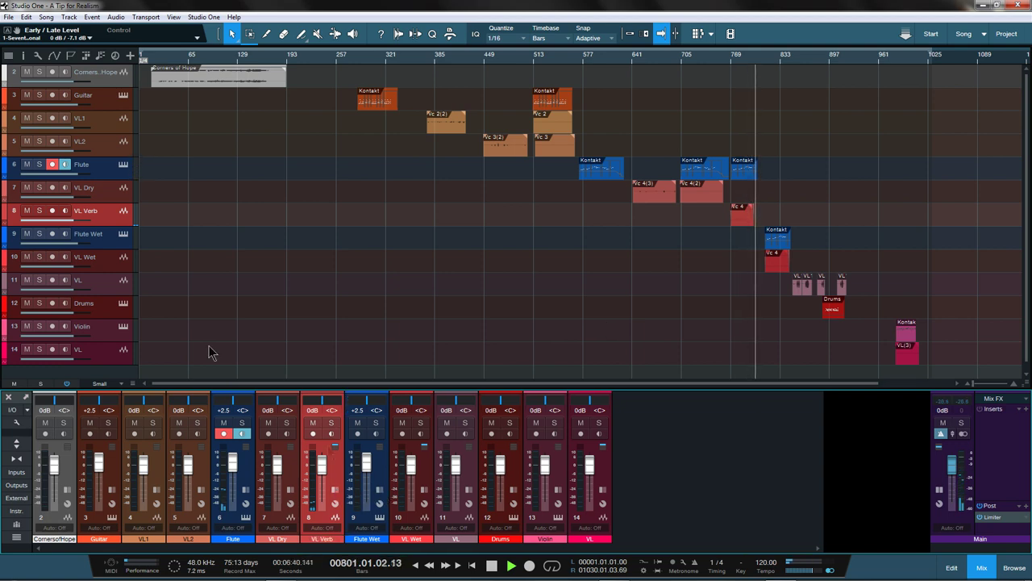
Inspect the Flute Wet track's solo flute instrument and compare the two Seventh Heaven reverb inserts on the VL Wet channel.
left_click(121, 236)
left_click(124, 234)
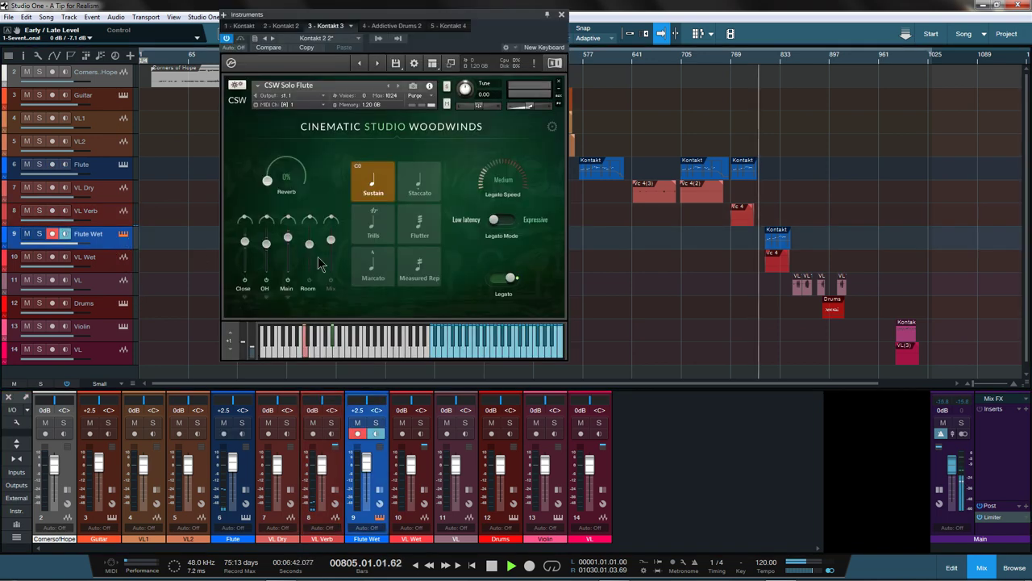
left_click(428, 490)
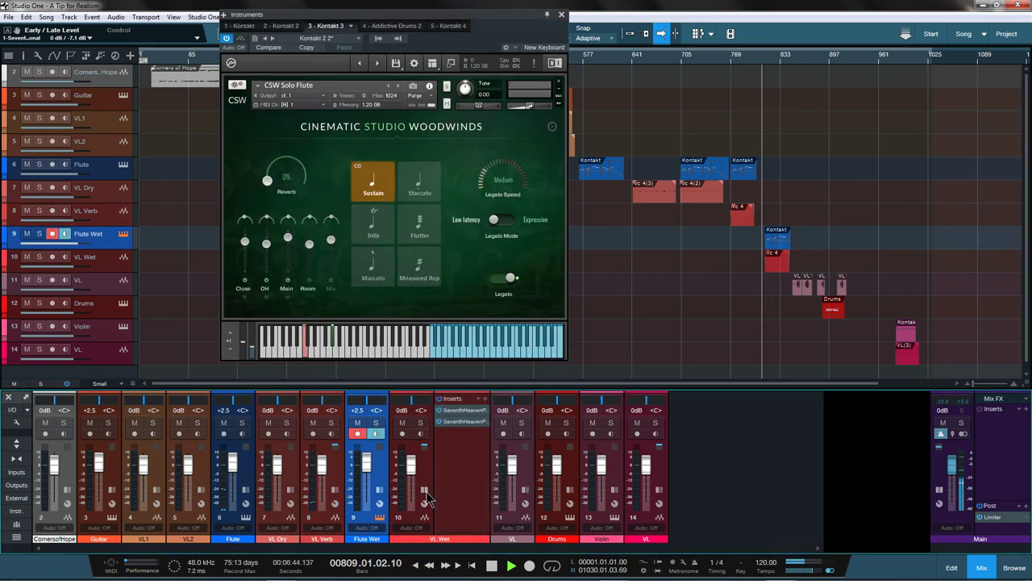
left_click(465, 421)
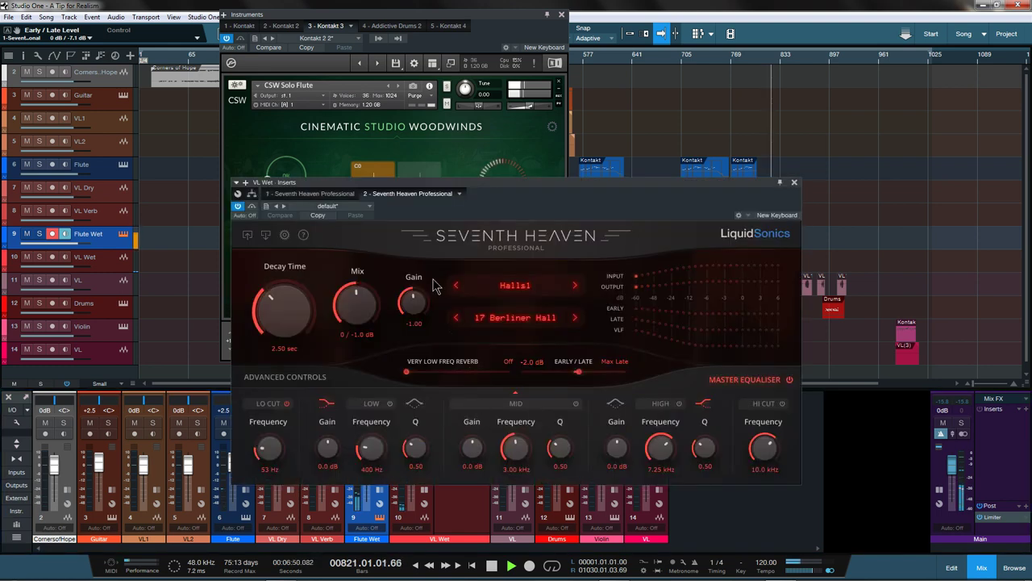
left_click(312, 194)
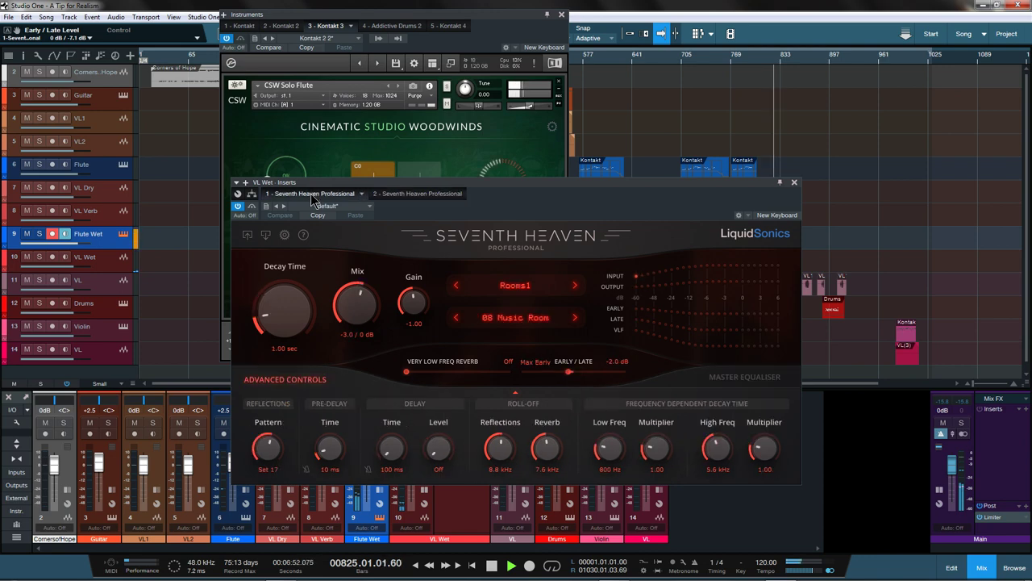
left_click(421, 195)
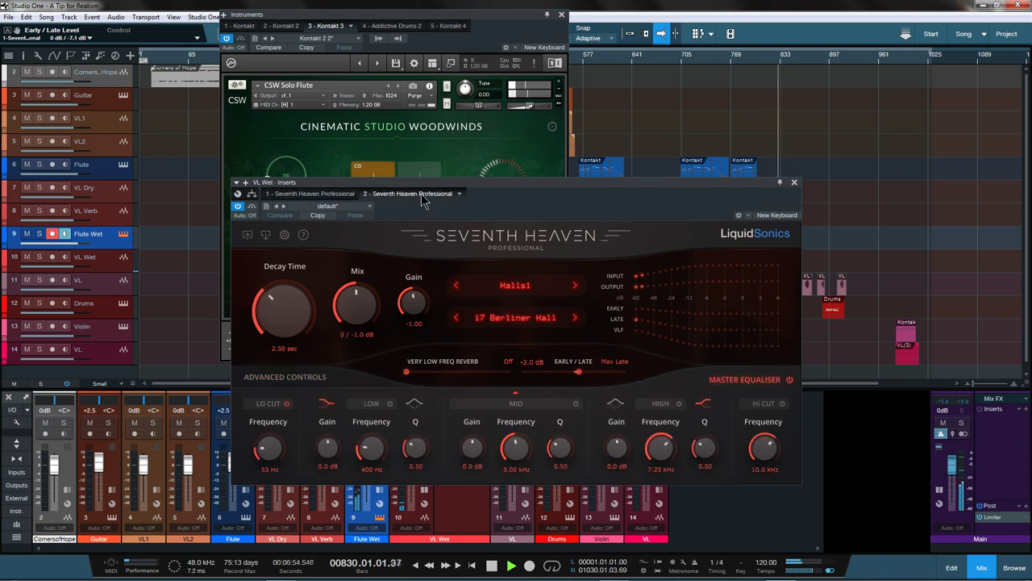
left_click(794, 184)
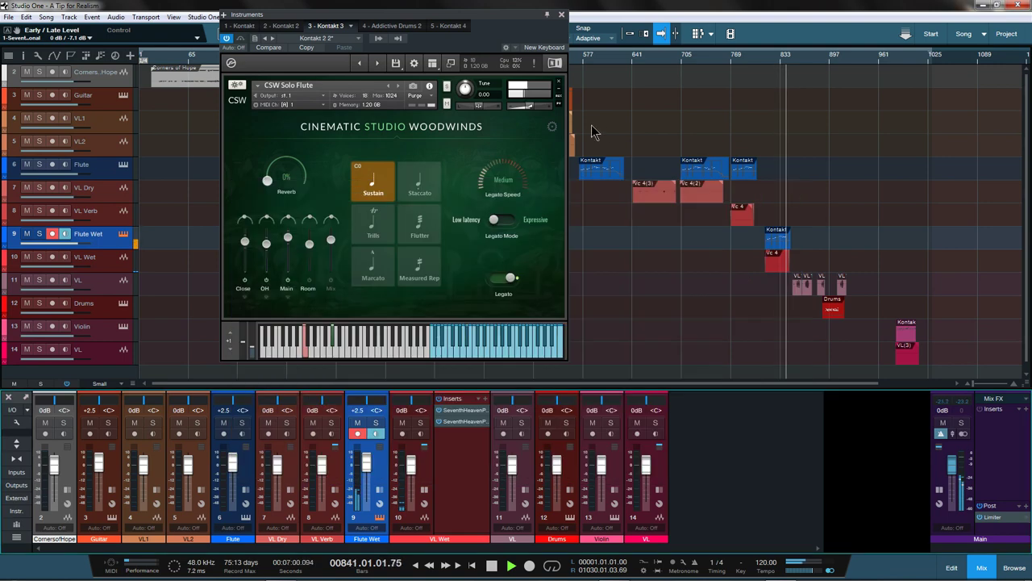
left_click(562, 14)
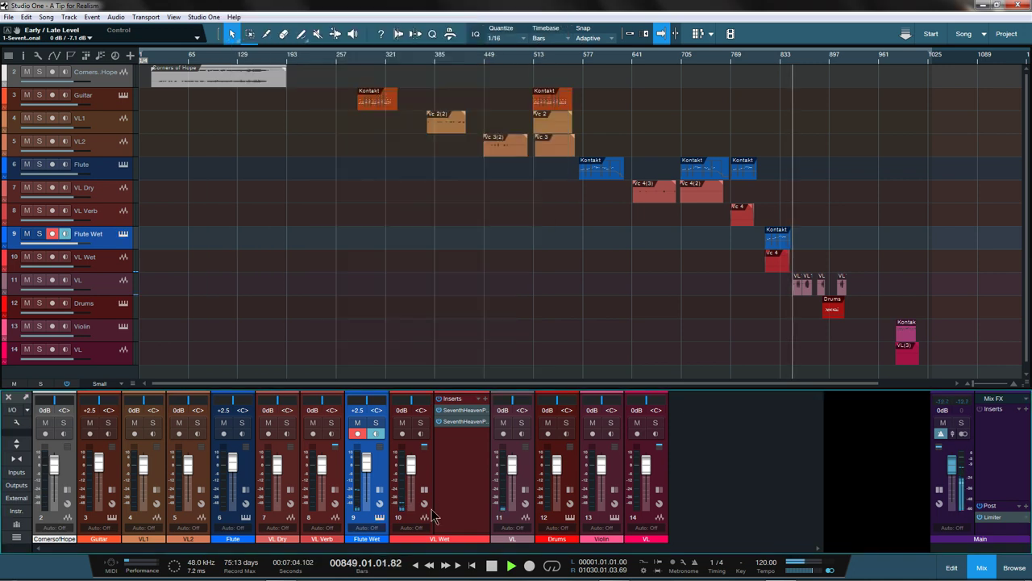
left_click(424, 491)
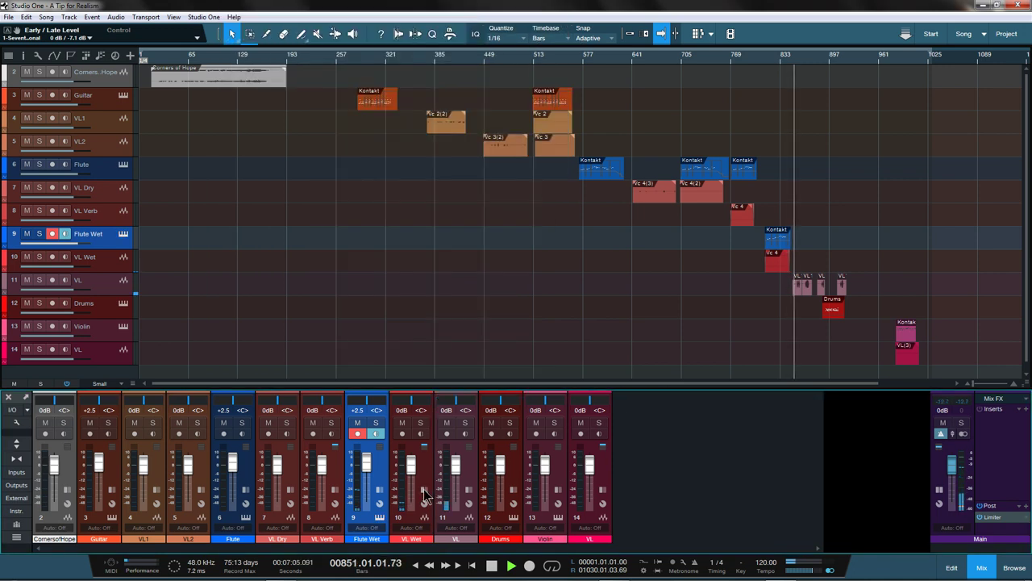
Show the kit view of the Drums track's Addictive Drums 2 instrument, and close its window.
left_click(514, 522)
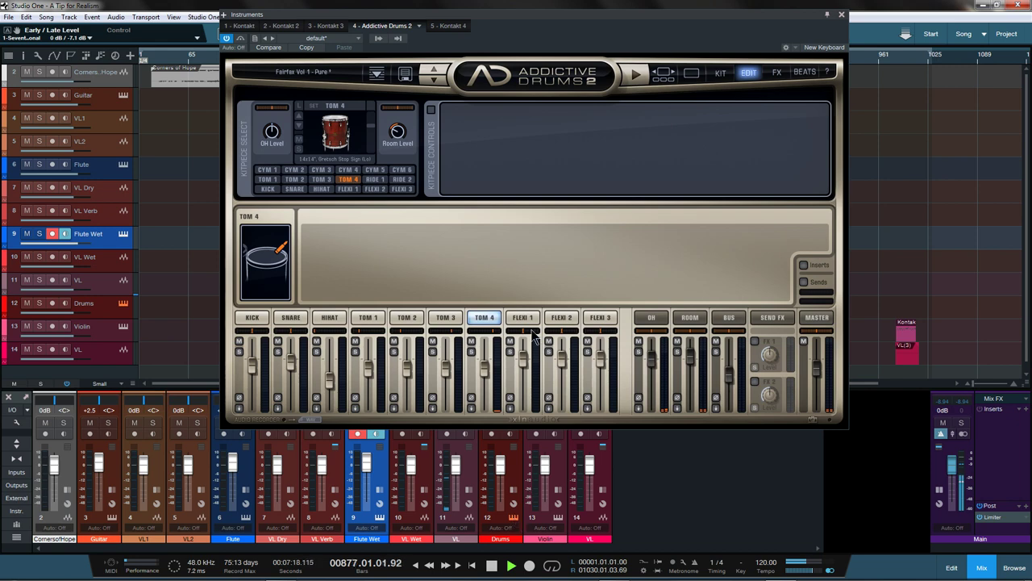
left_click_drag(574, 20, 528, 57)
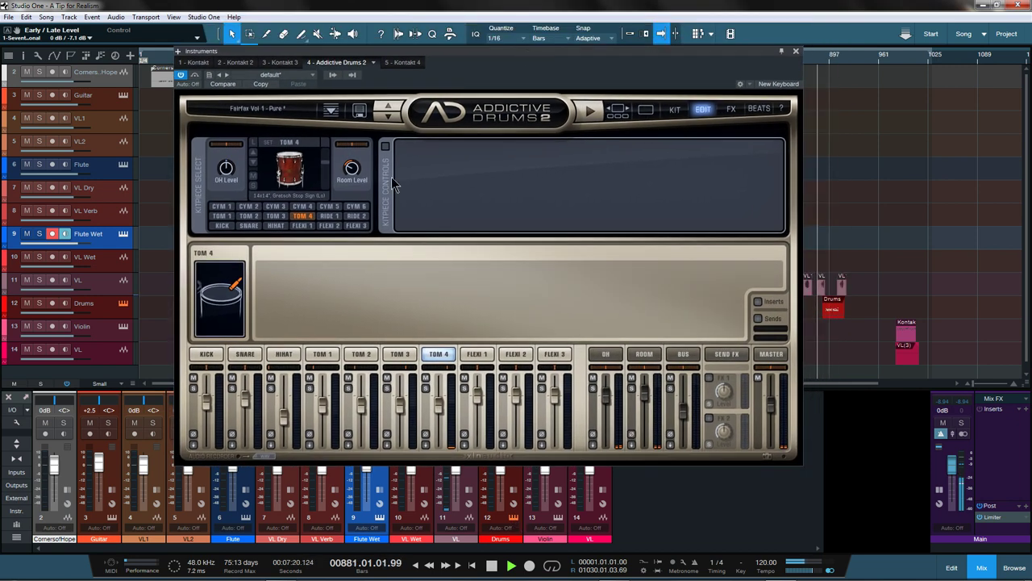
left_click(674, 110)
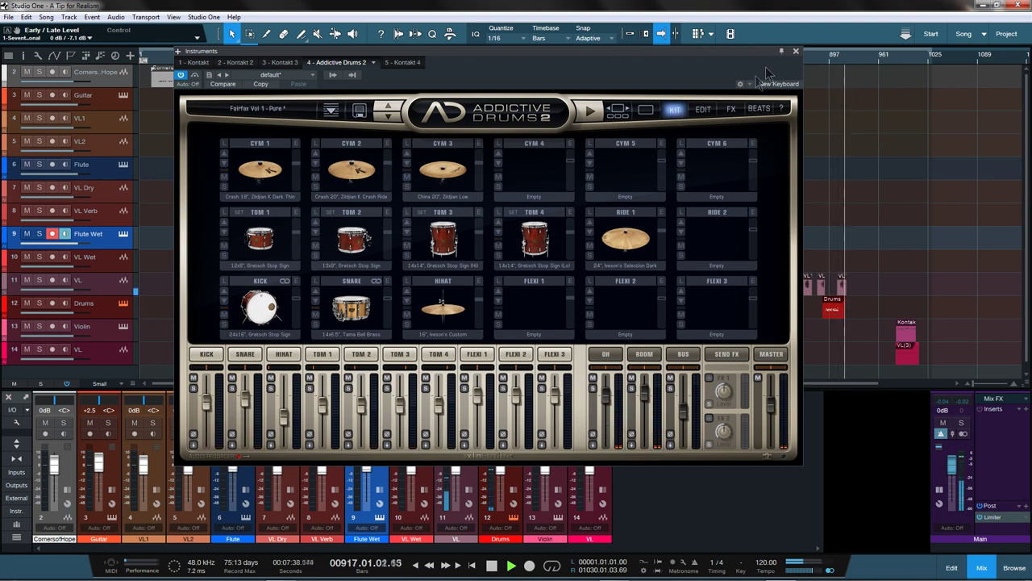
left_click(796, 52)
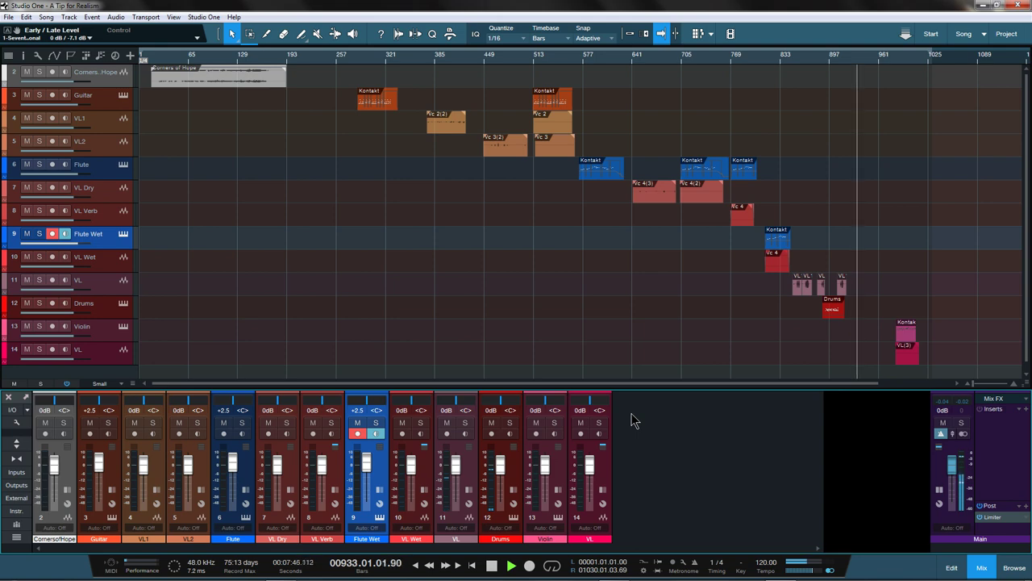
Inspect the Violin track's Cinematic Studio Solo Strings instrument and point out the matching clip on the VL track below it.
left_click(558, 466)
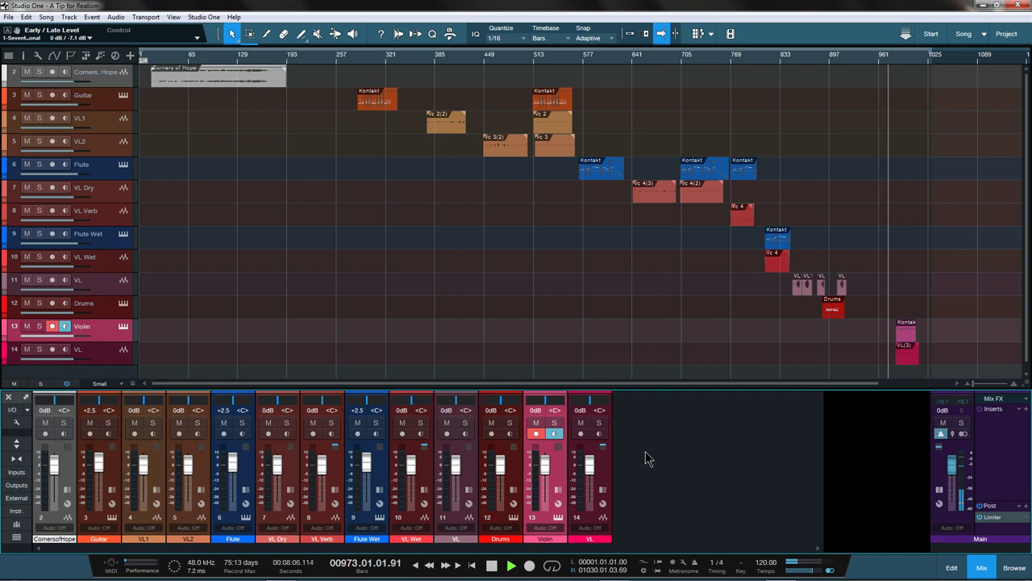
left_click(557, 518)
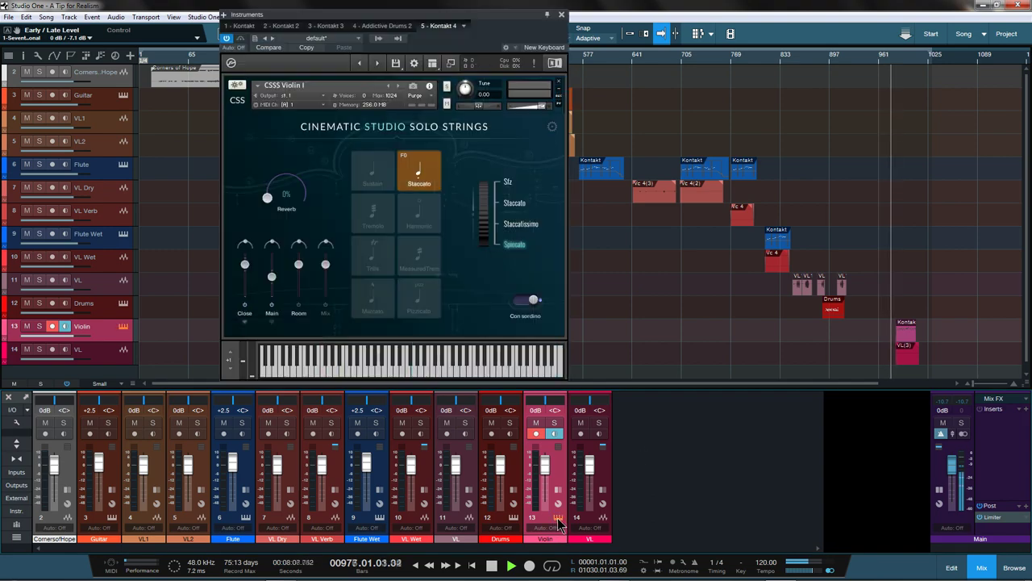
left_click_drag(479, 24, 477, 63)
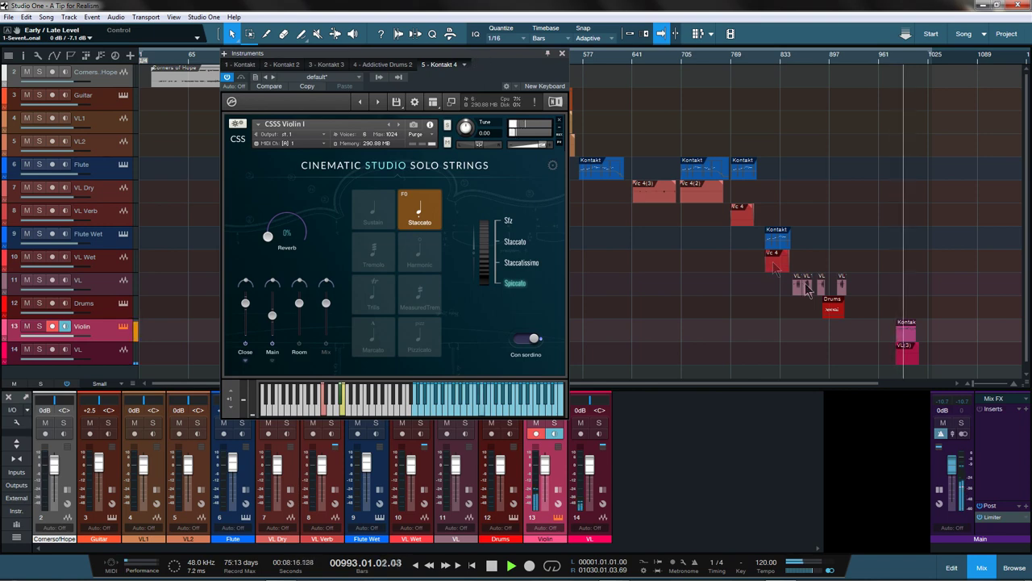
left_click(911, 357)
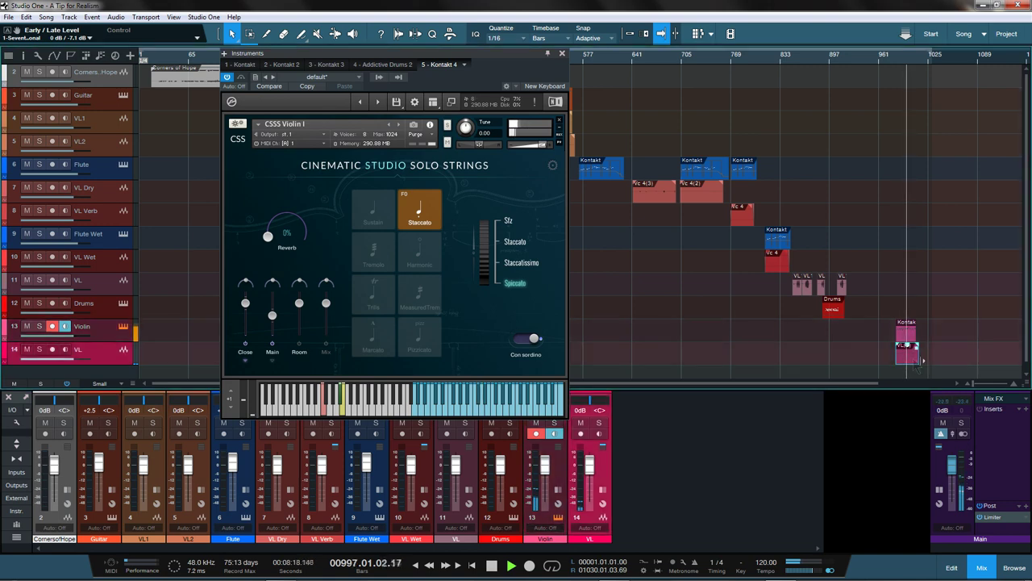